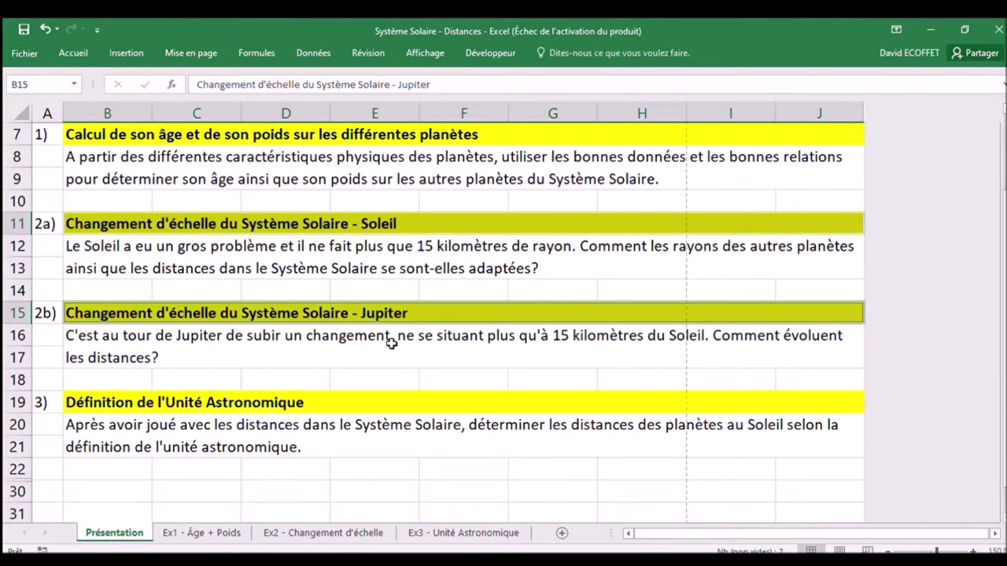
# Step: Review the description of exercise 3, Définition de l'Unité Astronomique, on the Présentation sheet
pyautogui.scroll(-2, 391, 343)
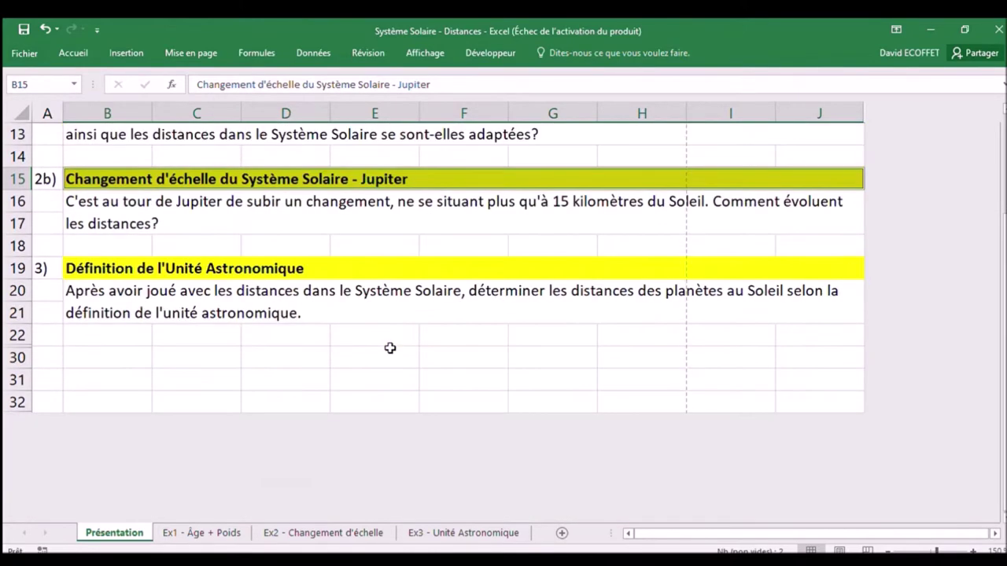
pyautogui.click(390, 269)
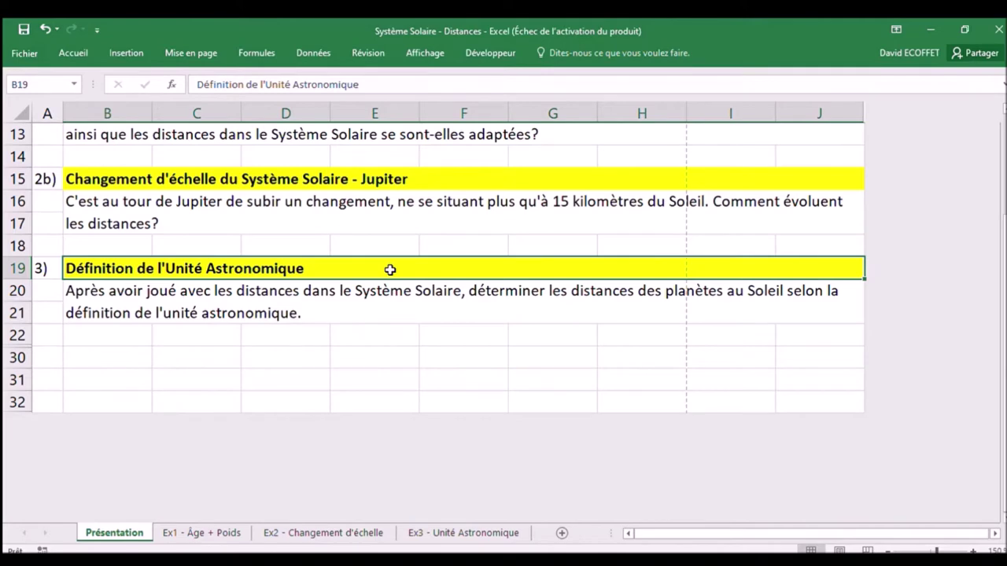
# Step: Examine the Ex1 - Âge + Poids sheet: the age and weight entry cells, the results table and the planetary data table
pyautogui.hotkey('ctrl', 'pagedown')
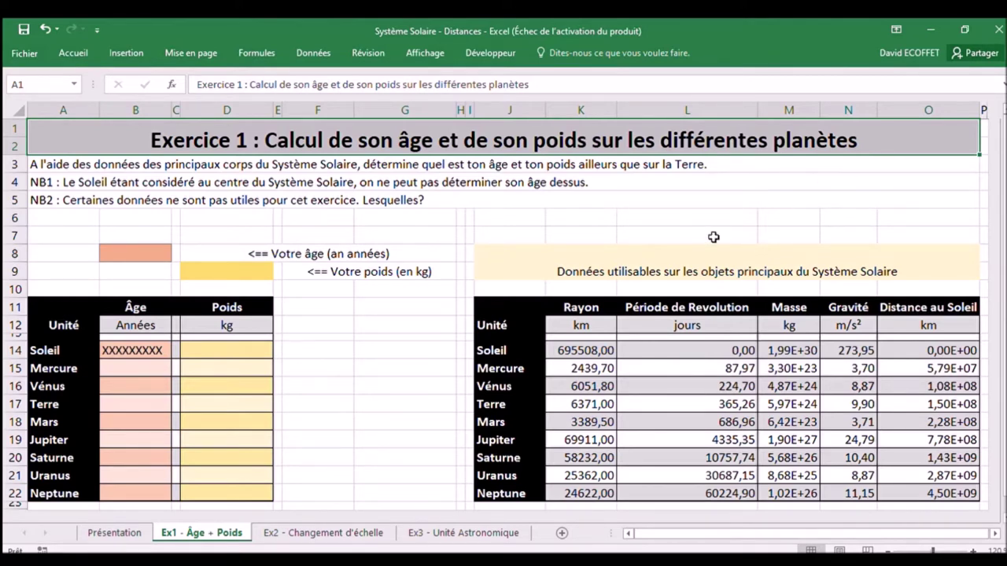
pyautogui.click(125, 254)
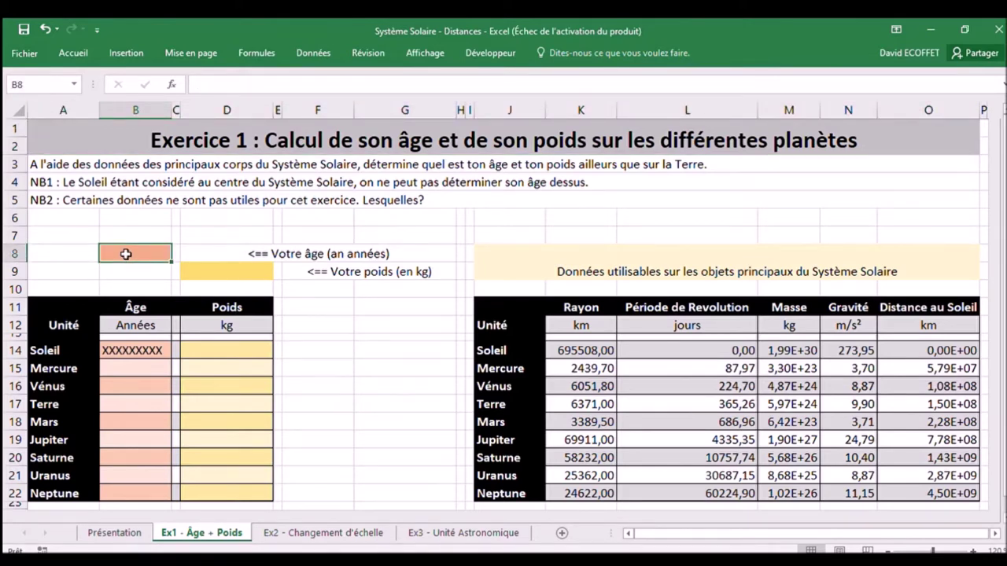
pyautogui.click(221, 270)
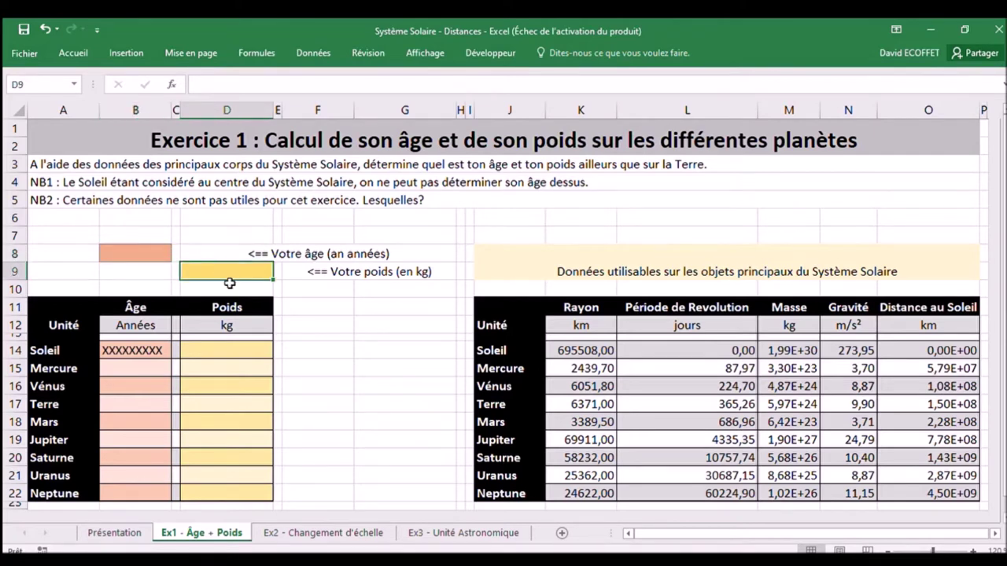
pyautogui.click(229, 346)
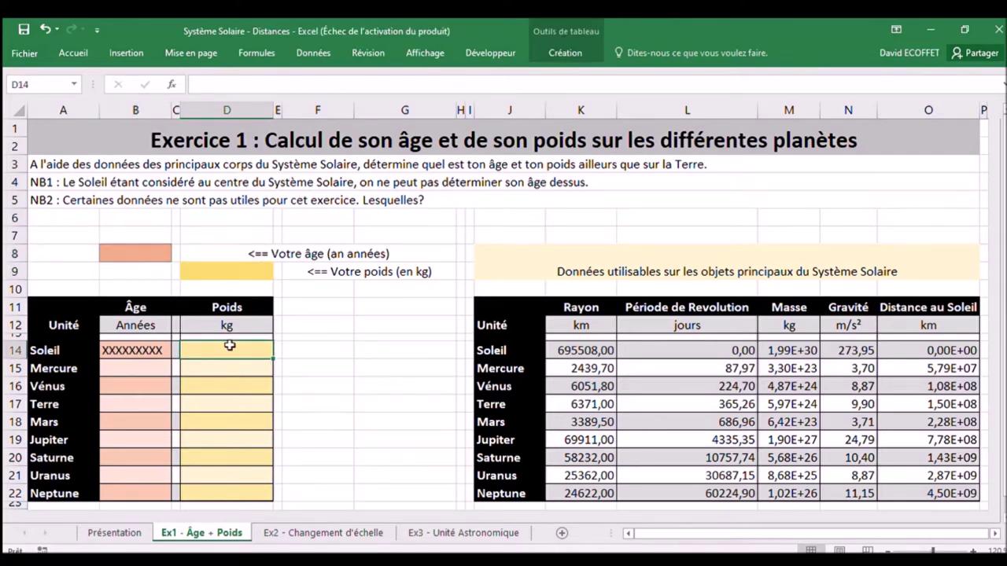
pyautogui.moveTo(229, 346)
pyautogui.mouseDown()
pyautogui.moveTo(144, 476)
pyautogui.moveTo(143, 497)
pyautogui.mouseUp()
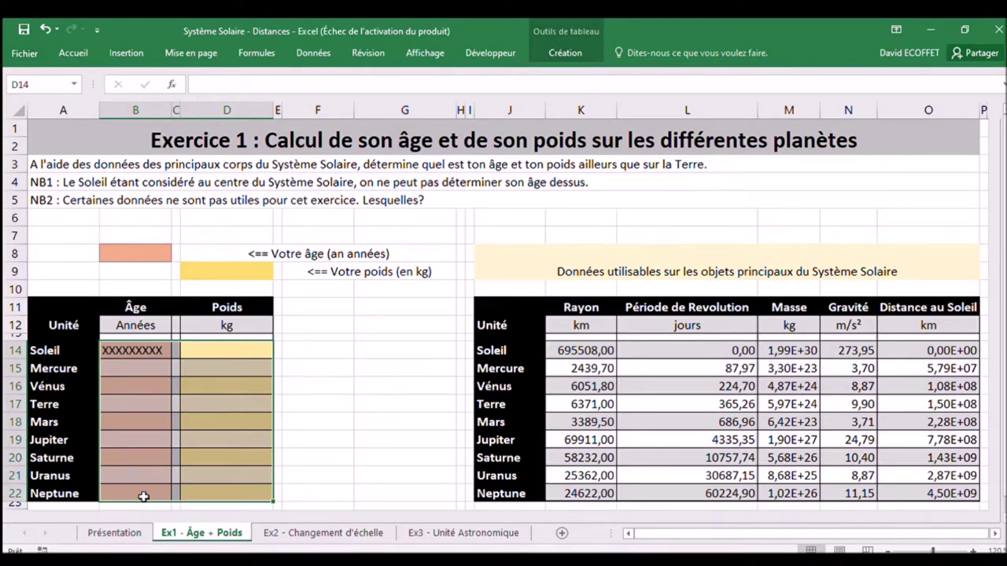
pyautogui.click(152, 353)
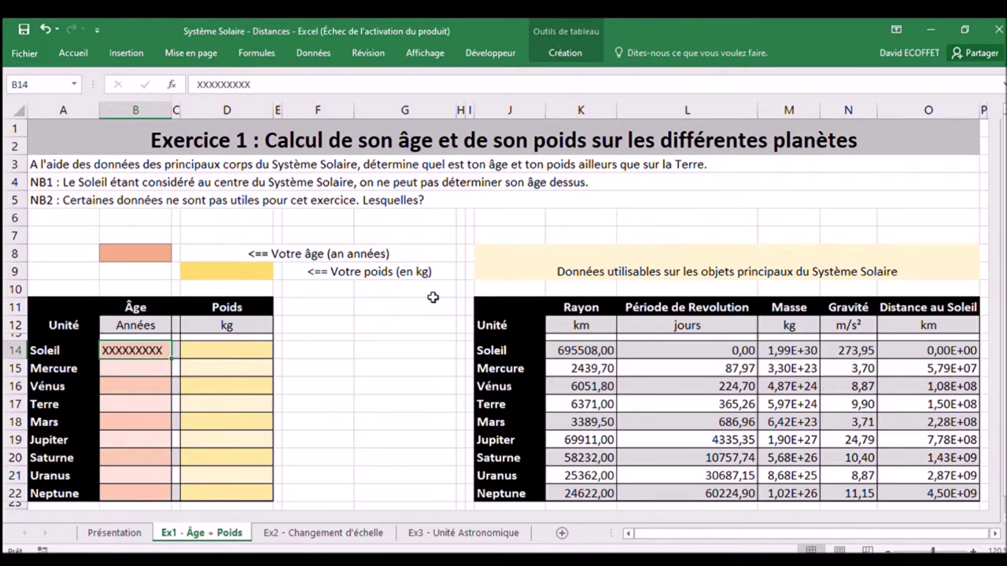
pyautogui.moveTo(504, 307); pyautogui.dragTo(958, 498)
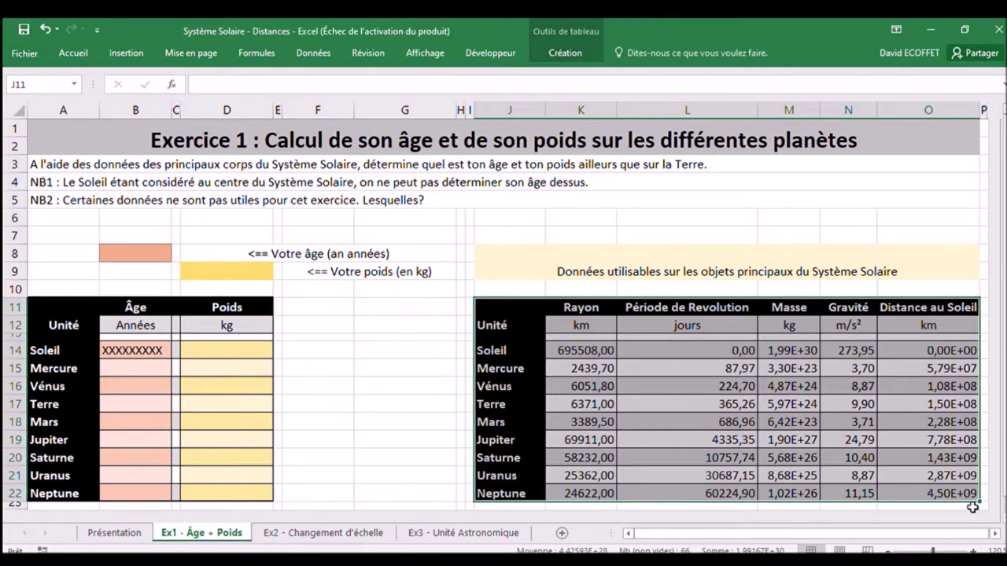
pyautogui.click(973, 507)
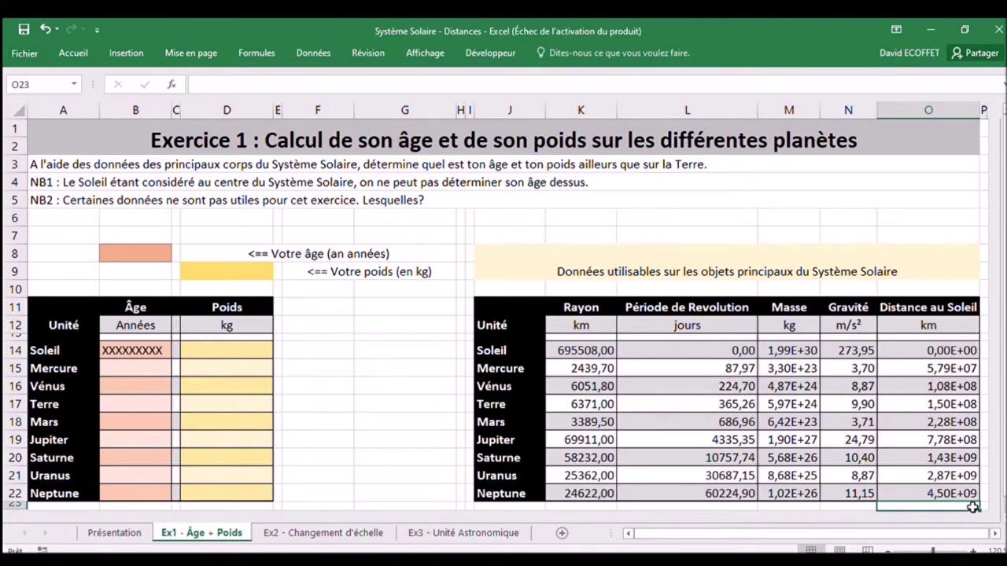
# Step: Examine the Ex2 - Changement d'échelle sheet, especially table b) and its given distance from Jupiter to the Sun
pyautogui.hotkey('ctrl', 'pagedown')
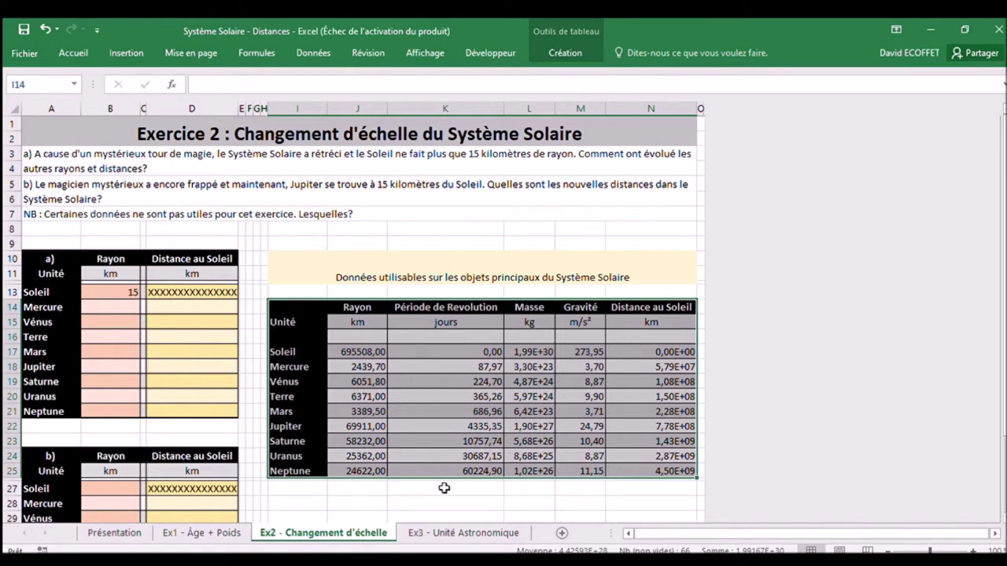
pyautogui.click(255, 460)
pyautogui.scroll(-4, 255, 460)
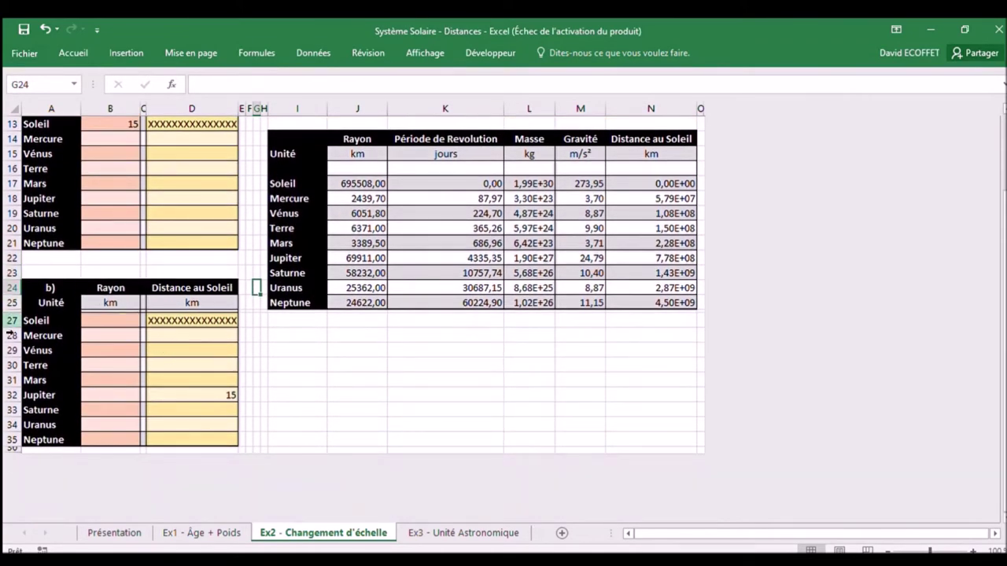
pyautogui.moveTo(43, 288); pyautogui.dragTo(218, 439)
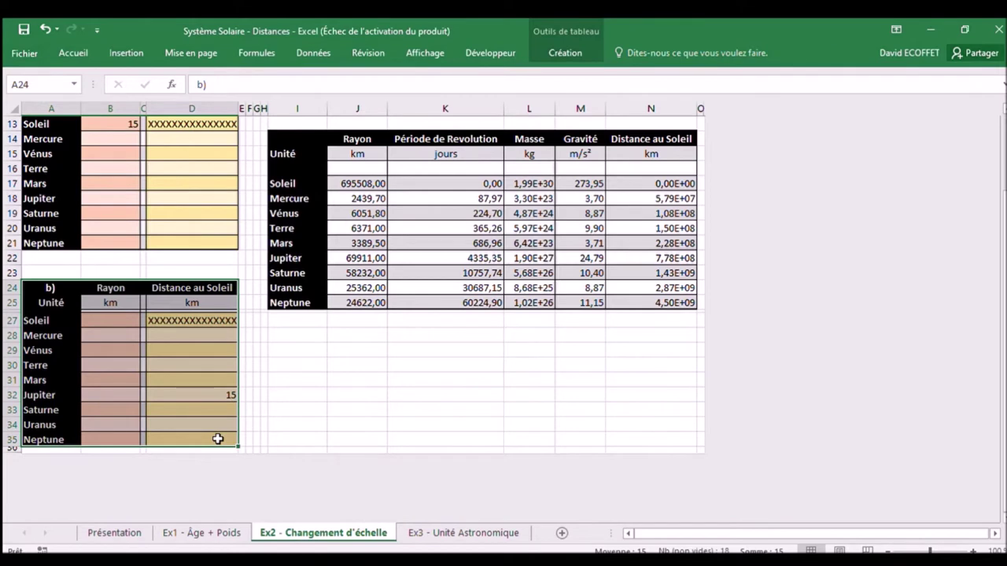
pyautogui.click(189, 392)
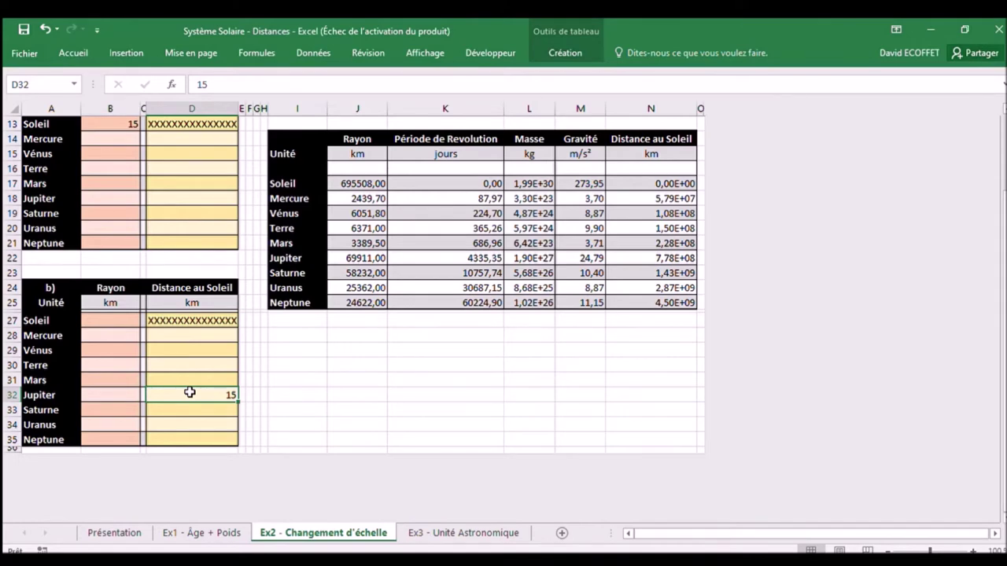
# Step: View the Ex3 - Unité Astronomique sheet and return to the Présentation sheet
pyautogui.hotkey('ctrl', 'pagedown')
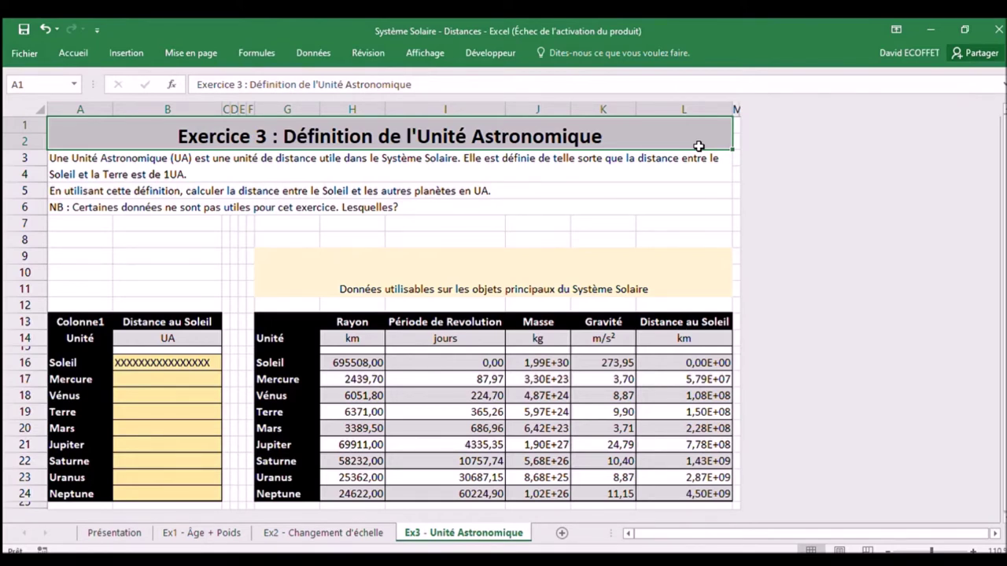
pyautogui.hotkey('ctrl', 'pageup')
pyautogui.hotkey('ctrl', 'pageup')
pyautogui.hotkey('ctrl', 'pageup')
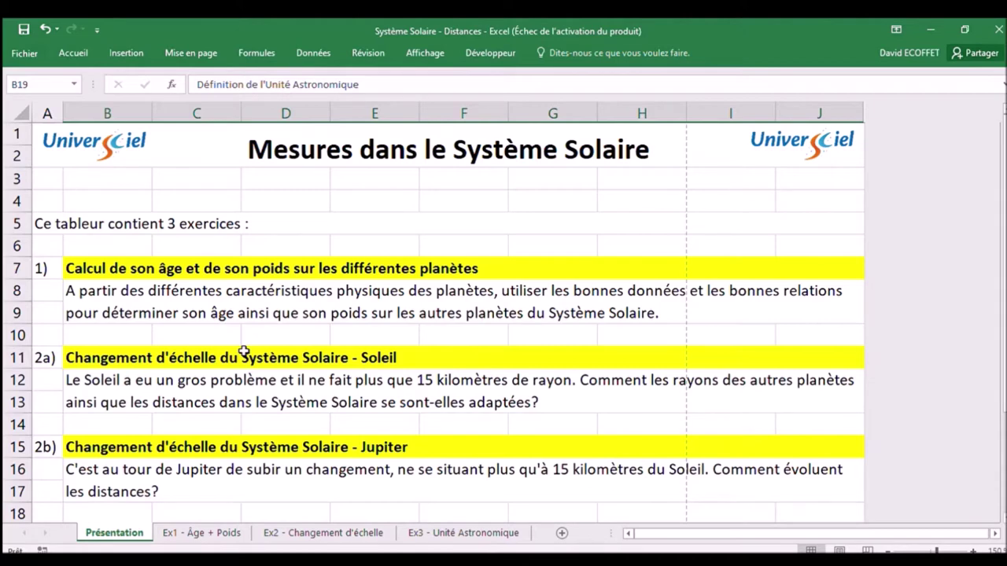
# Step: Enter 15 as the age in years in cell B8 of the Ex1 - Âge + Poids sheet
pyautogui.hotkey('ctrl', 'pagedown')
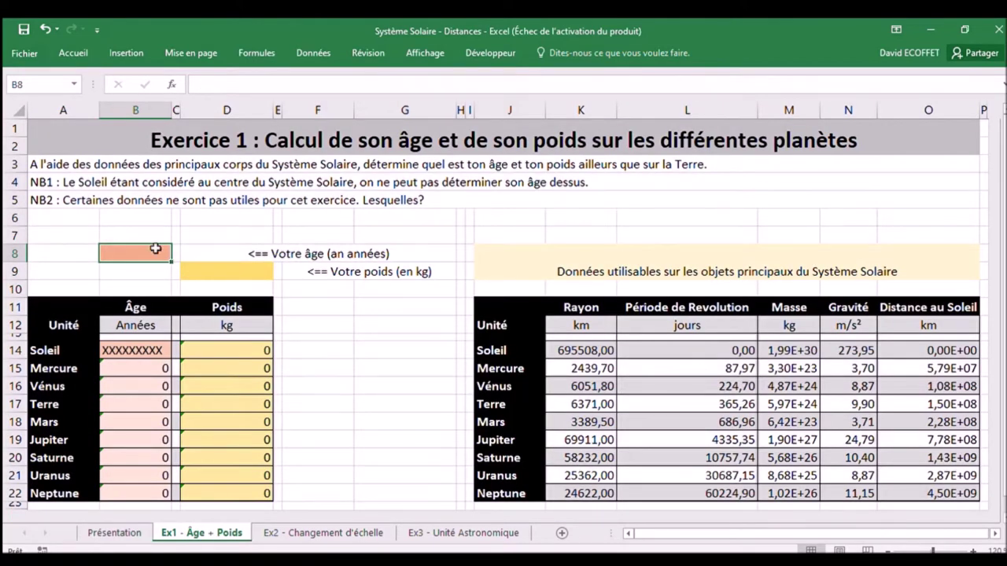
pyautogui.write('15')
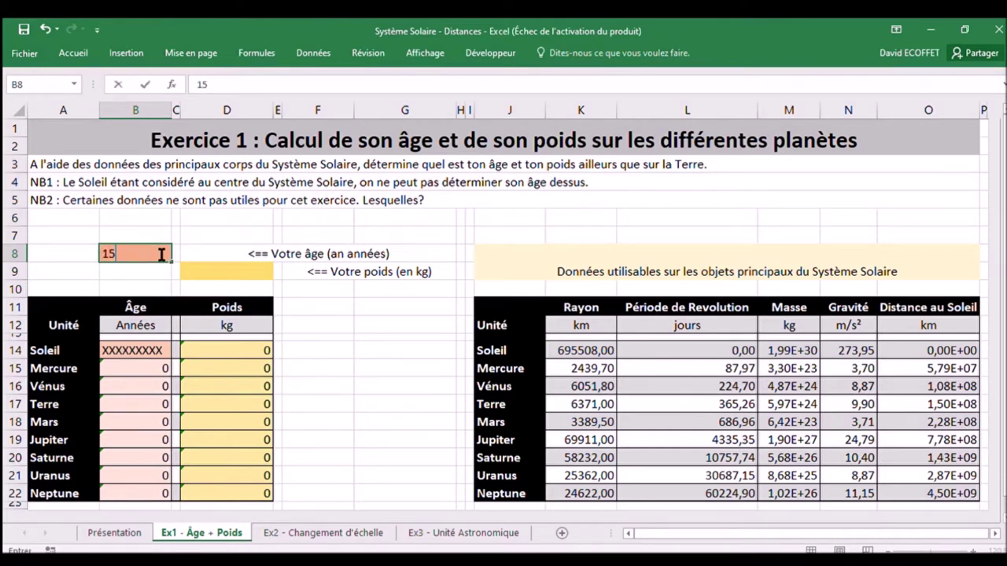
pyautogui.press('Return')
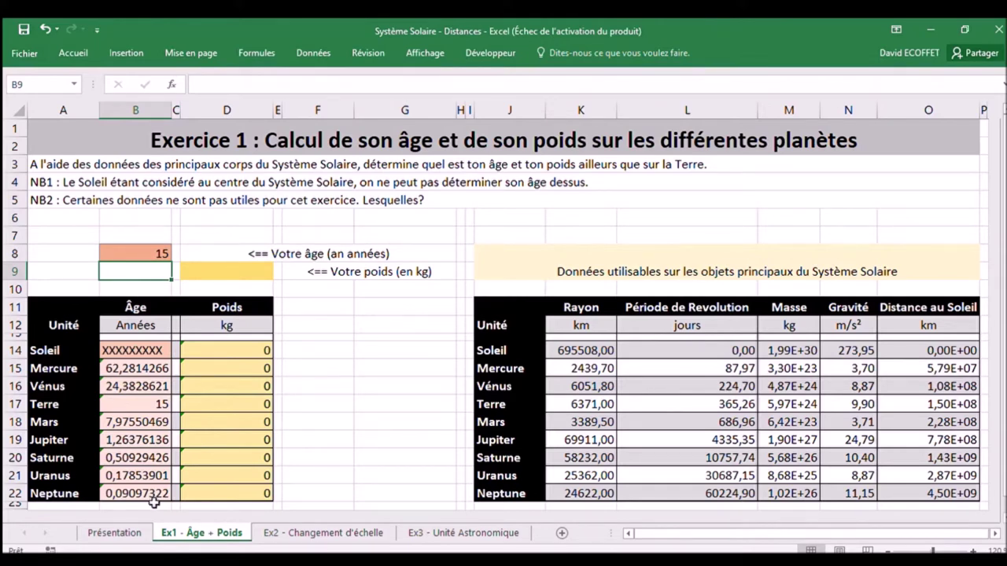
# Step: Inspect the calculated ages for Terre, Vénus and Mercure, and those from Mars to Neptune
pyautogui.click(151, 404)
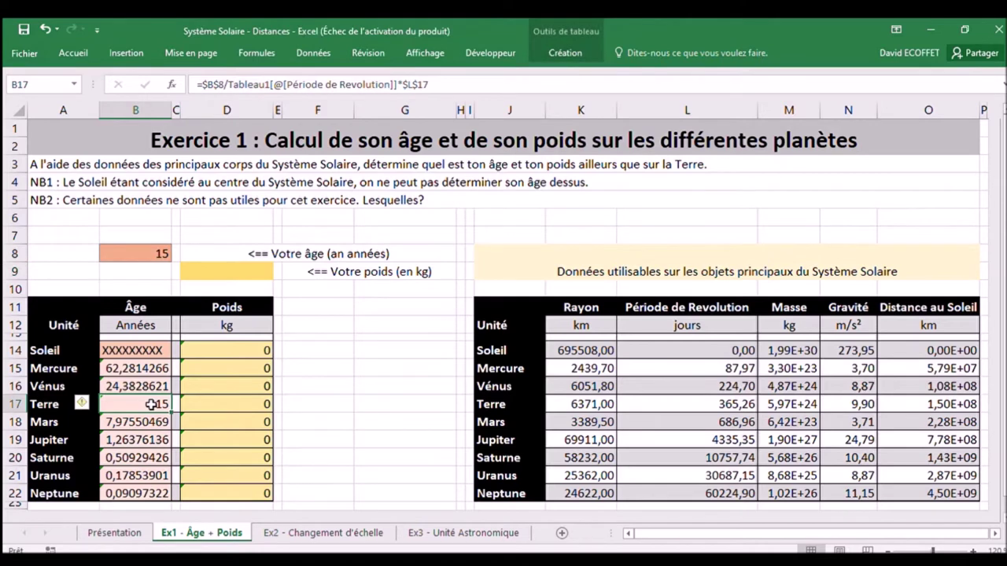
pyautogui.click(145, 385)
pyautogui.click(165, 368)
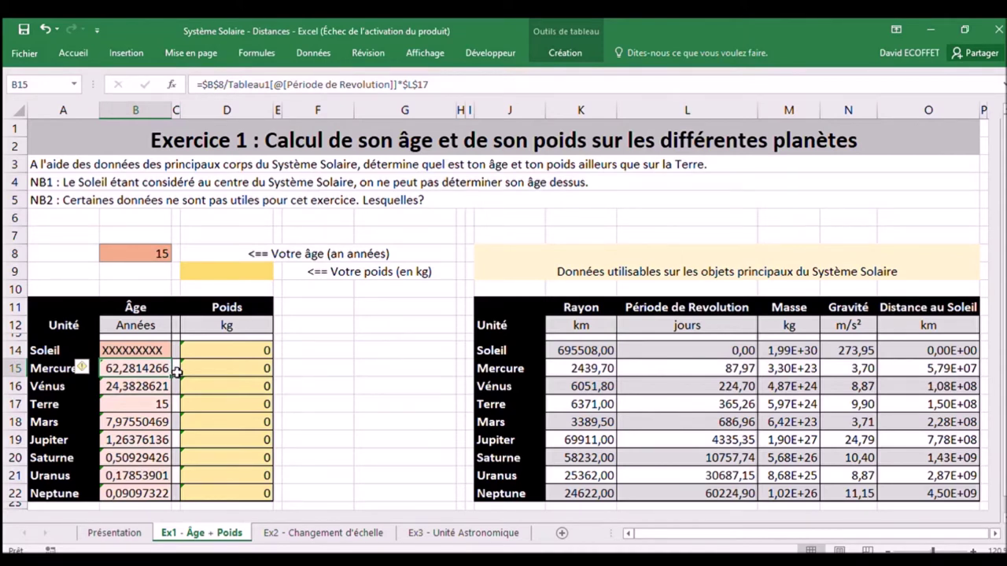
pyautogui.click(174, 423)
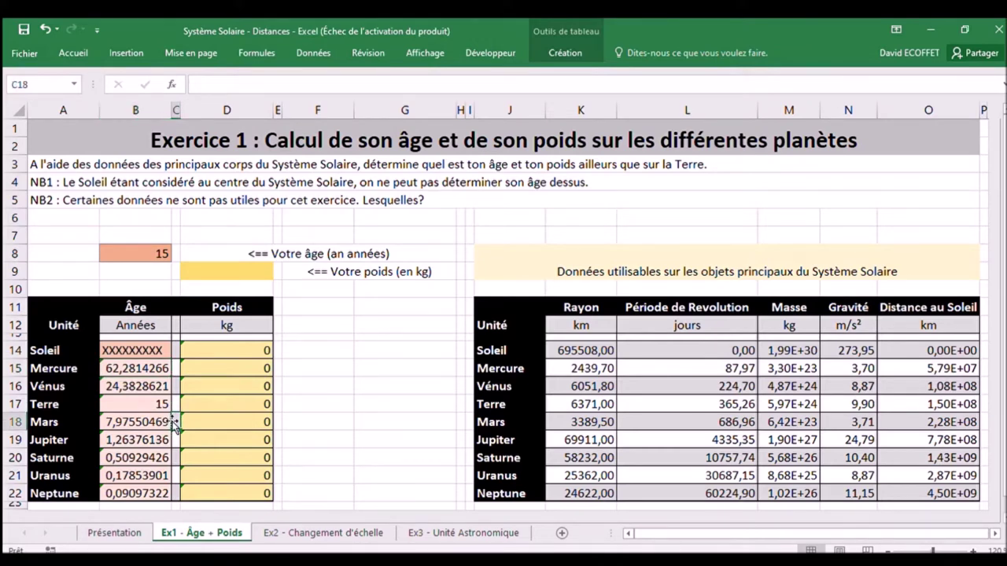
pyautogui.moveTo(168, 422); pyautogui.dragTo(162, 494)
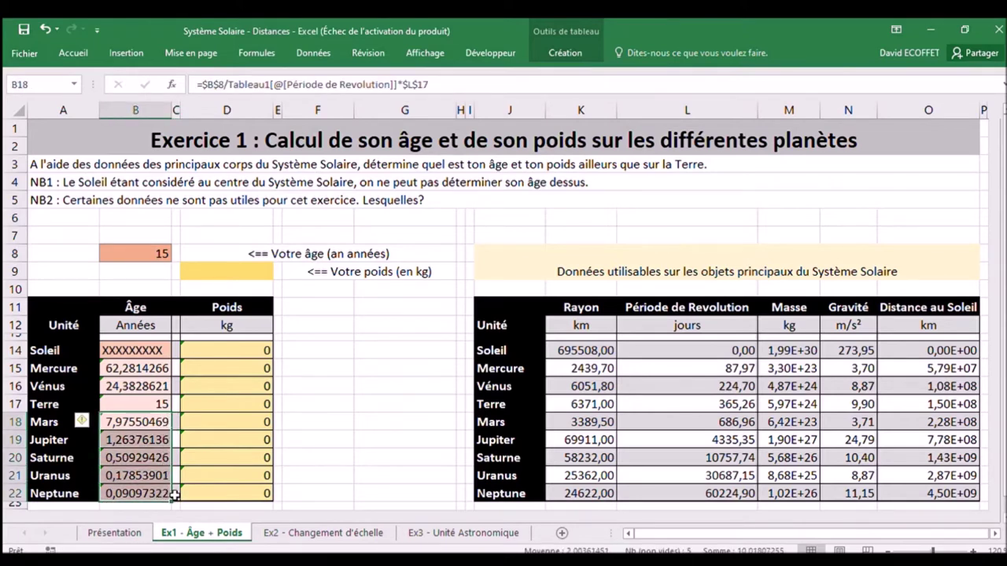
pyautogui.click(172, 499)
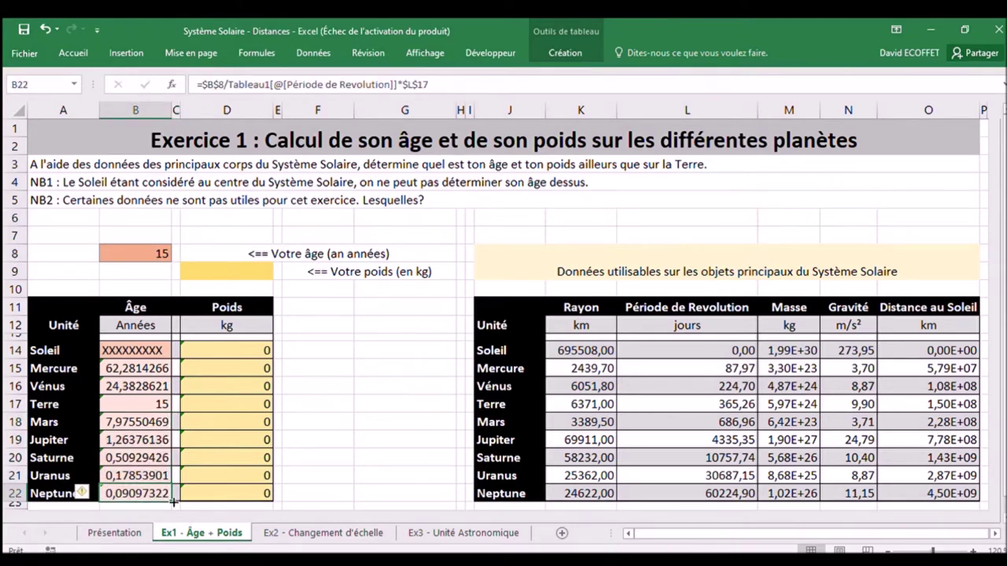
# Step: Enter 50 as the weight in kg in cell D9
pyautogui.click(214, 267)
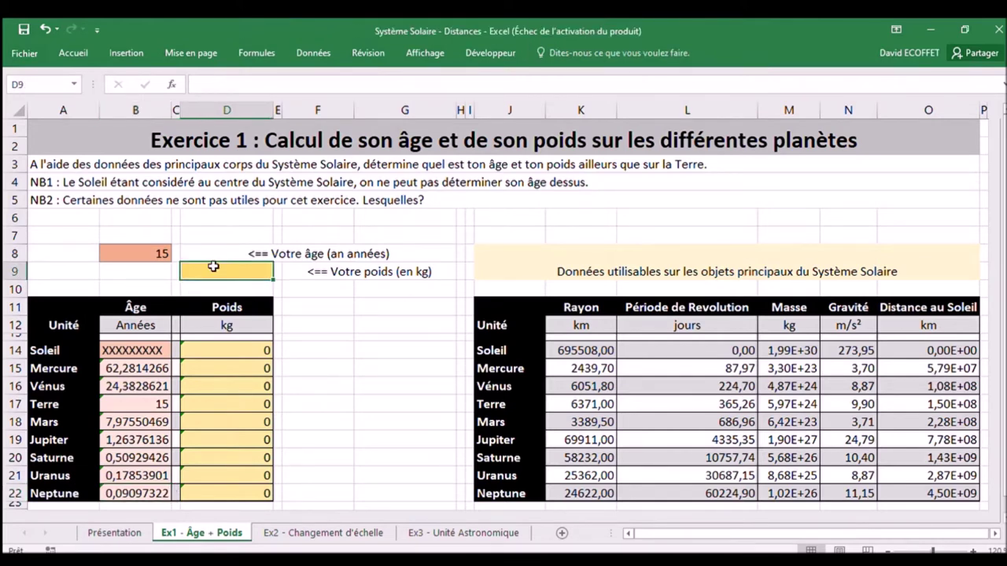
pyautogui.write('50')
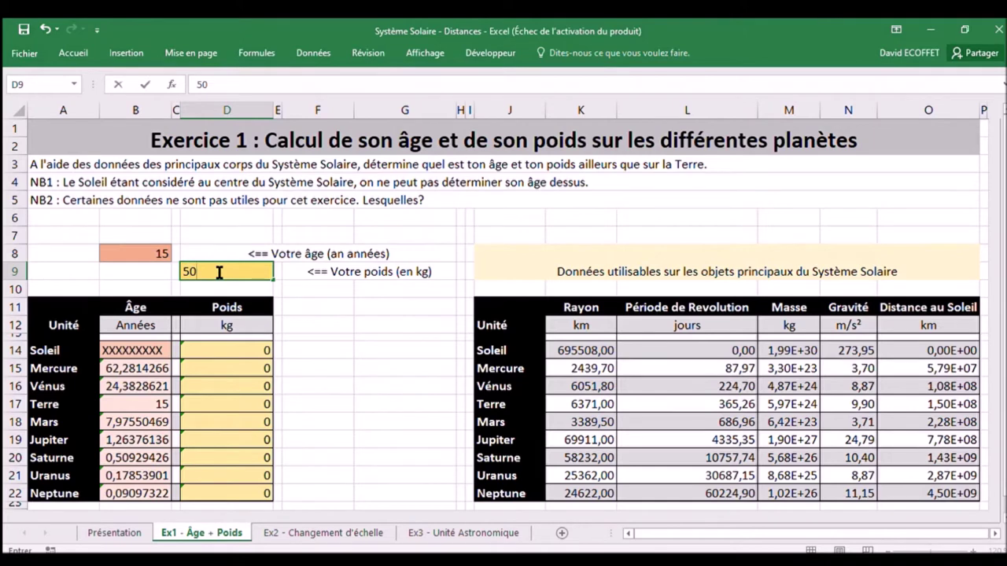
pyautogui.press('Return')
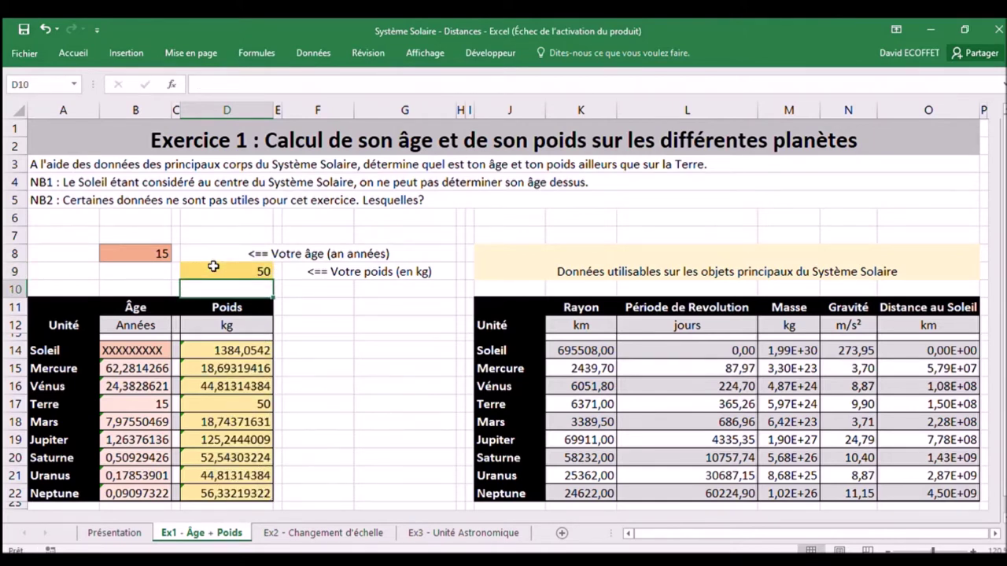
# Step: Inspect the calculated weights for Soleil, Mercure and Mars, and trace the Soleil weight formula to its gravity value
pyautogui.click(268, 351)
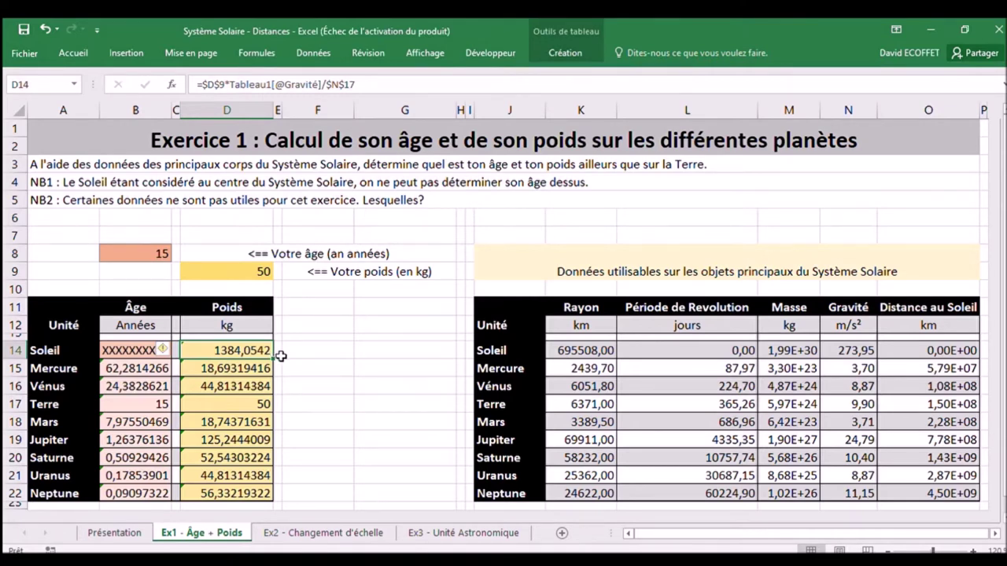
pyautogui.hotkey('ctrl', '[')
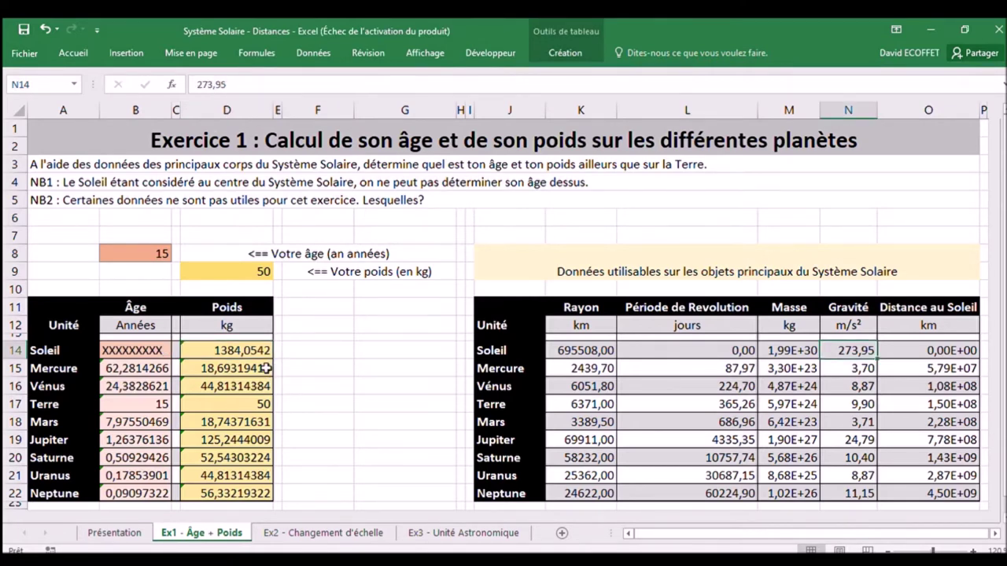
pyautogui.click(267, 369)
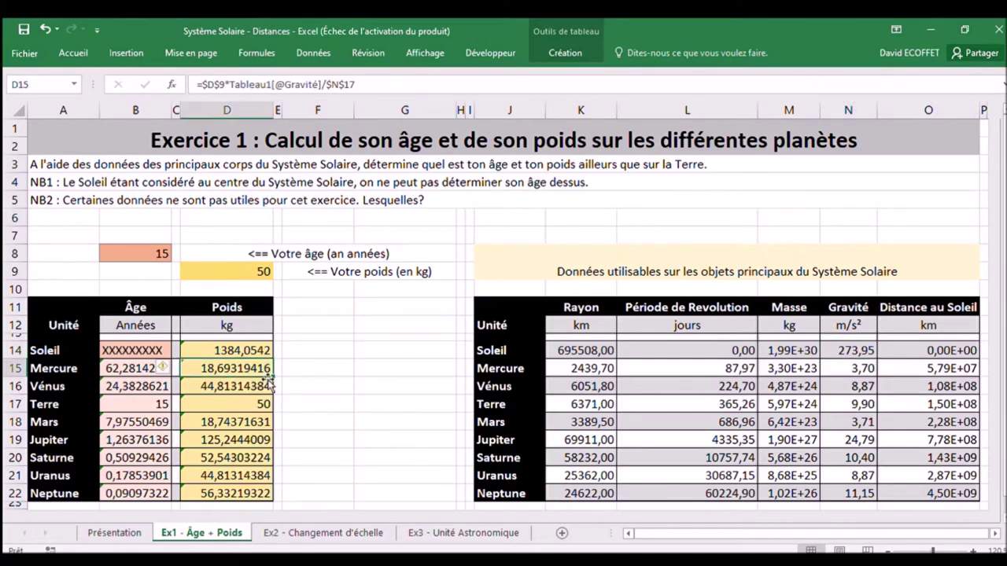
pyautogui.click(264, 422)
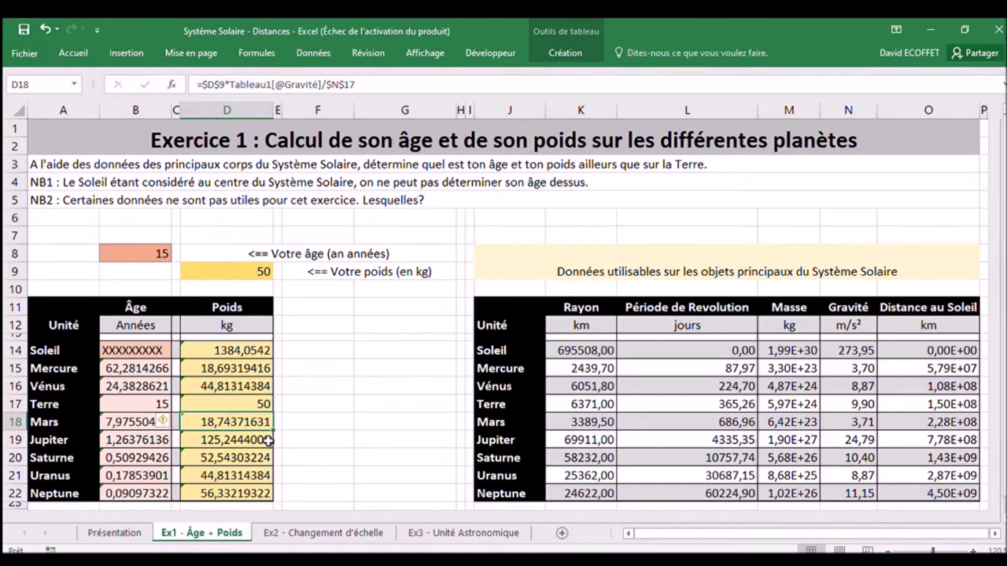
# Step: Examine table a) on the Ex2 - Changement d'échelle sheet, checking the Soleil radius and the rescaled planet radii
pyautogui.hotkey('ctrl', 'pagedown')
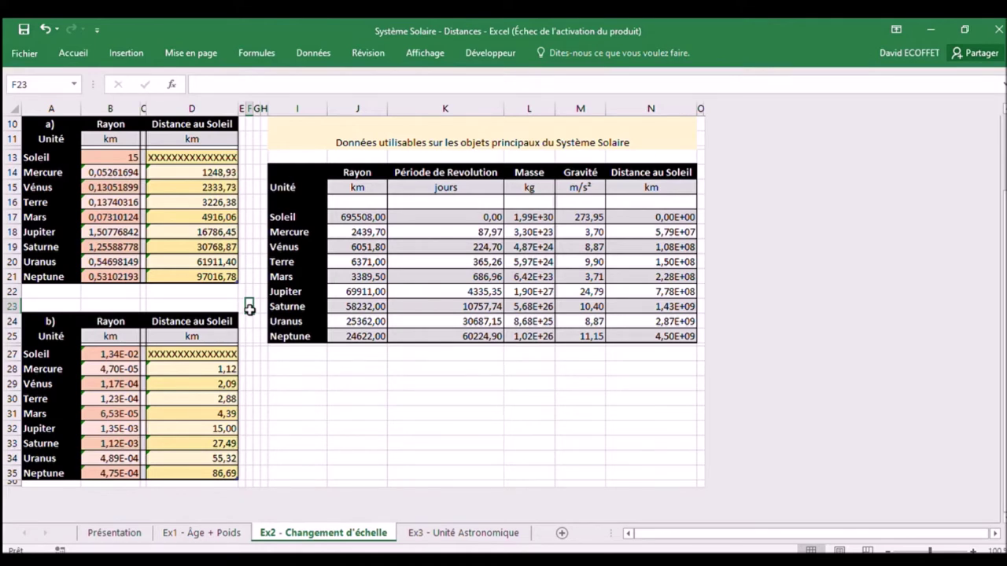
pyautogui.click(111, 161)
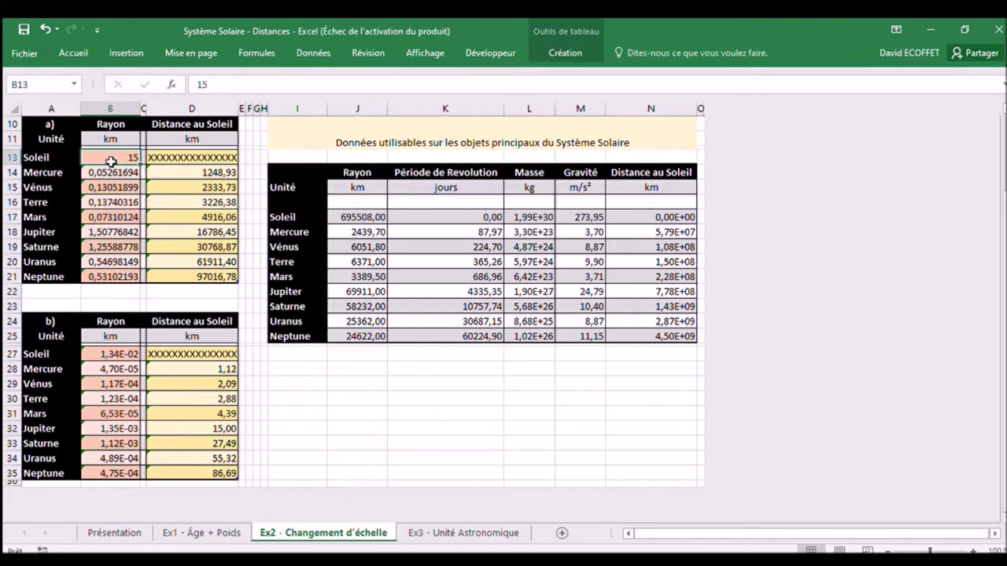
pyautogui.click(130, 176)
pyautogui.moveTo(129, 174); pyautogui.dragTo(124, 277)
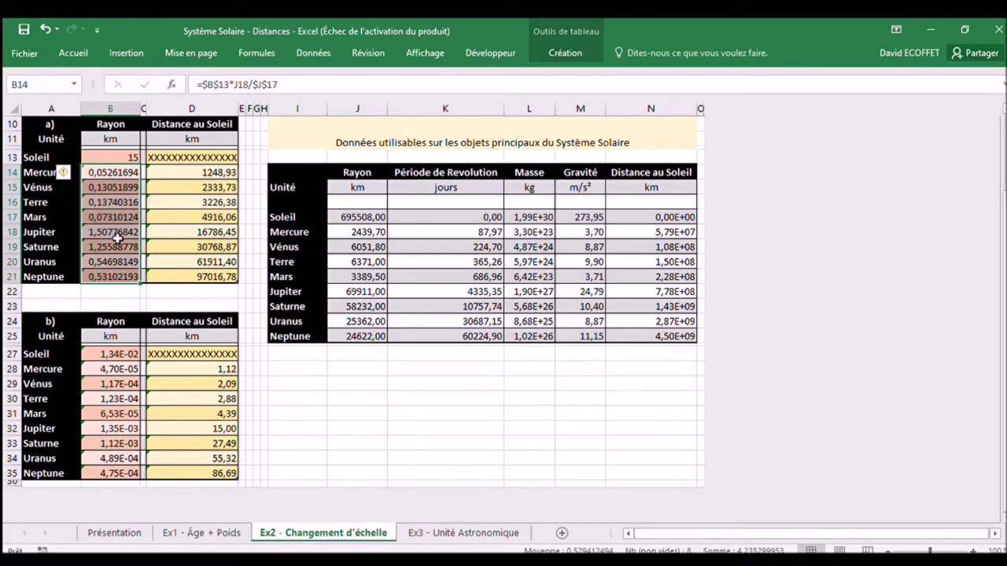
pyautogui.click(249, 270)
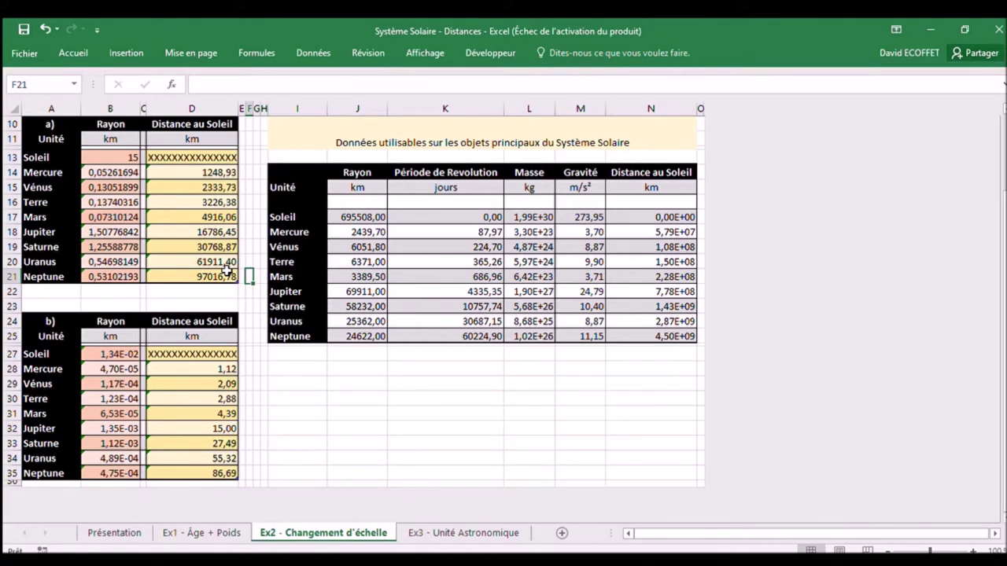
pyautogui.click(110, 159)
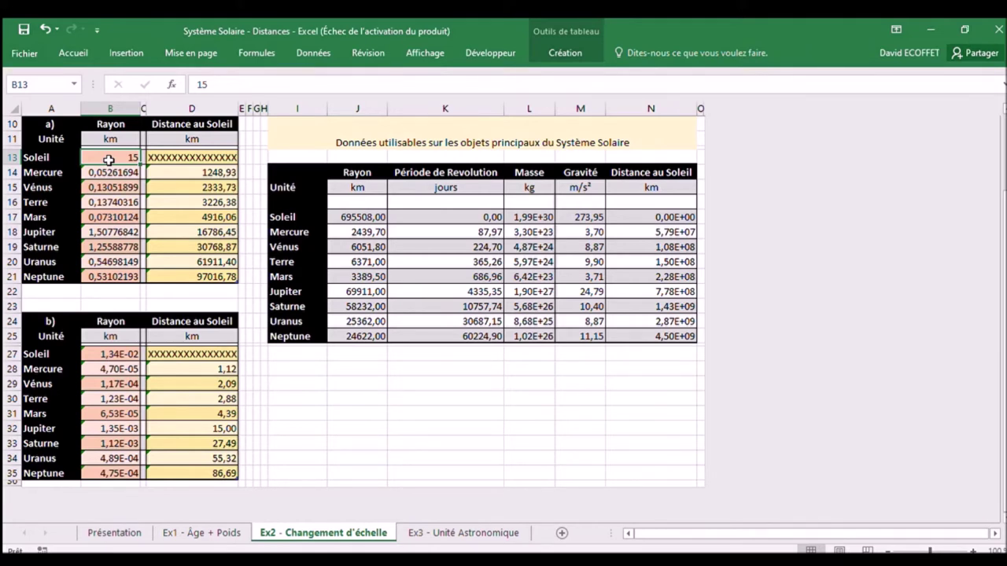
# Step: Check the Terre distance formula in the results table of the Ex3 - Unité Astronomique sheet
pyautogui.hotkey('ctrl', 'pagedown')
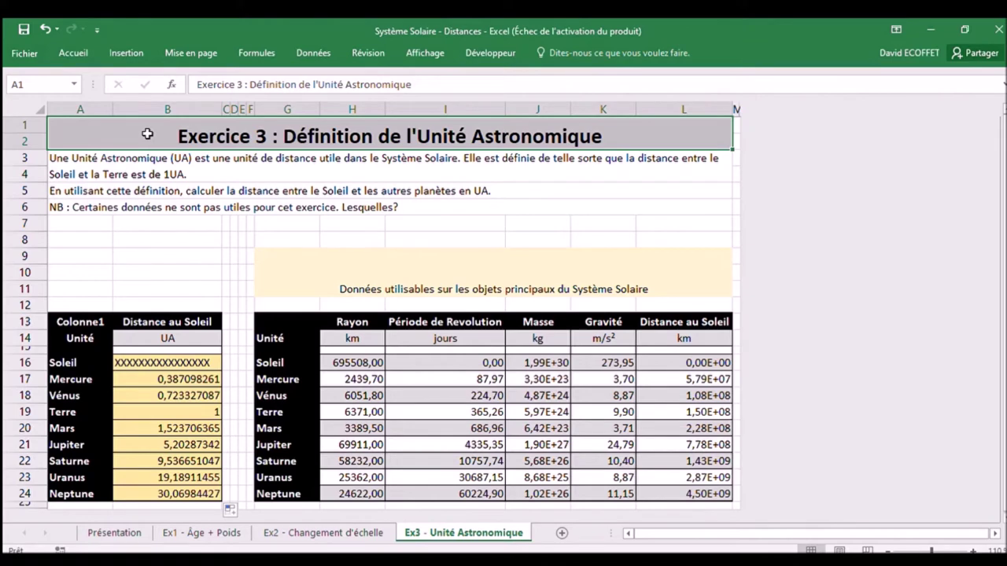
pyautogui.click(199, 410)
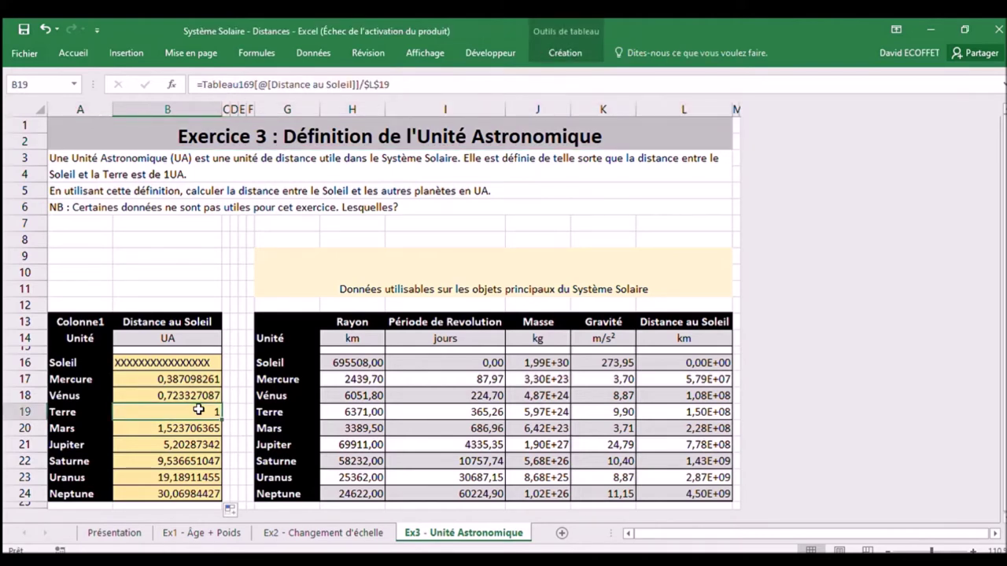